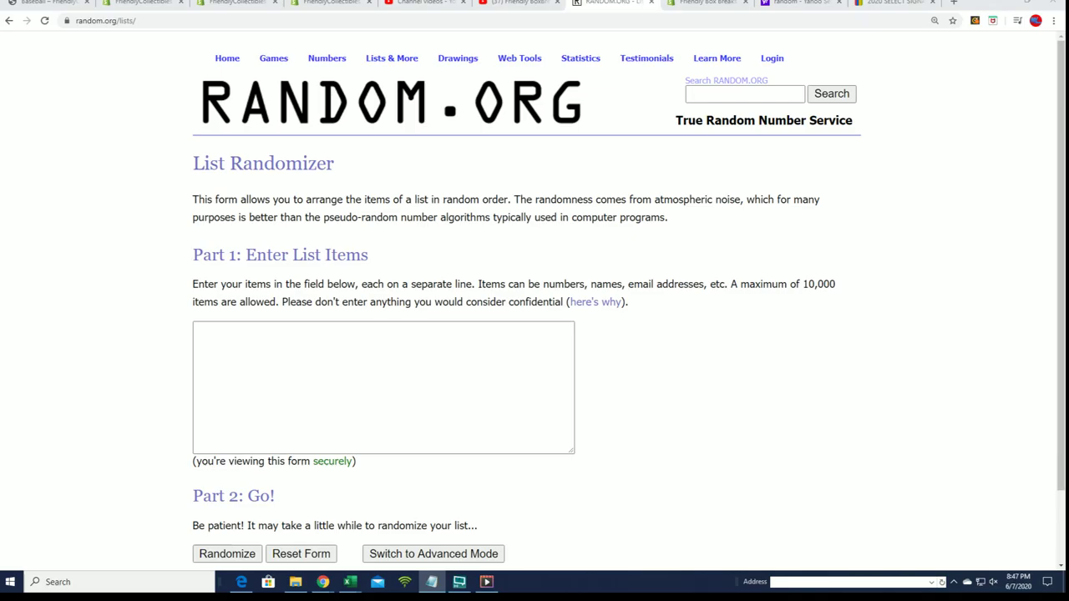
Copy the 30 owner names from Notepad into the RANDOM.ORG List Randomizer box.
{"action": "left_click", "coordinate": [431, 582]}
{"action": "mouse_move", "coordinate": [658, 444]}
{"action": "left_mouse_down"}
{"action": "mouse_move", "coordinate": [599, 127]}
{"action": "mouse_move", "coordinate": [607, 139]}
{"action": "mouse_move", "coordinate": [598, 138]}
{"action": "left_mouse_up"}
{"action": "right_click", "coordinate": [616, 153]}
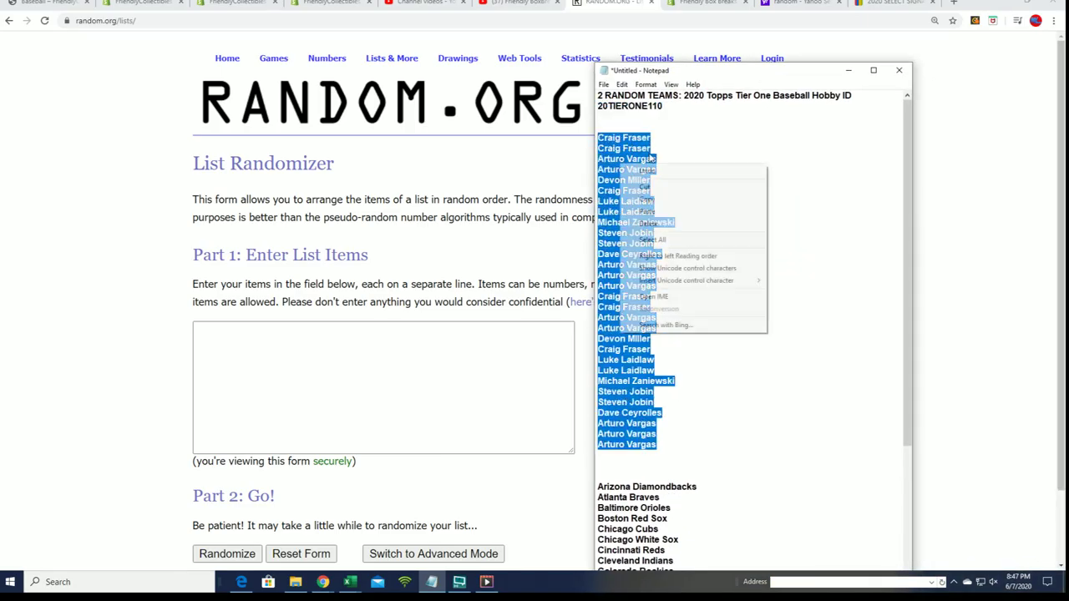
{"action": "left_click", "coordinate": [648, 201]}
{"action": "left_click", "coordinate": [254, 339]}
{"action": "right_click", "coordinate": [253, 339]}
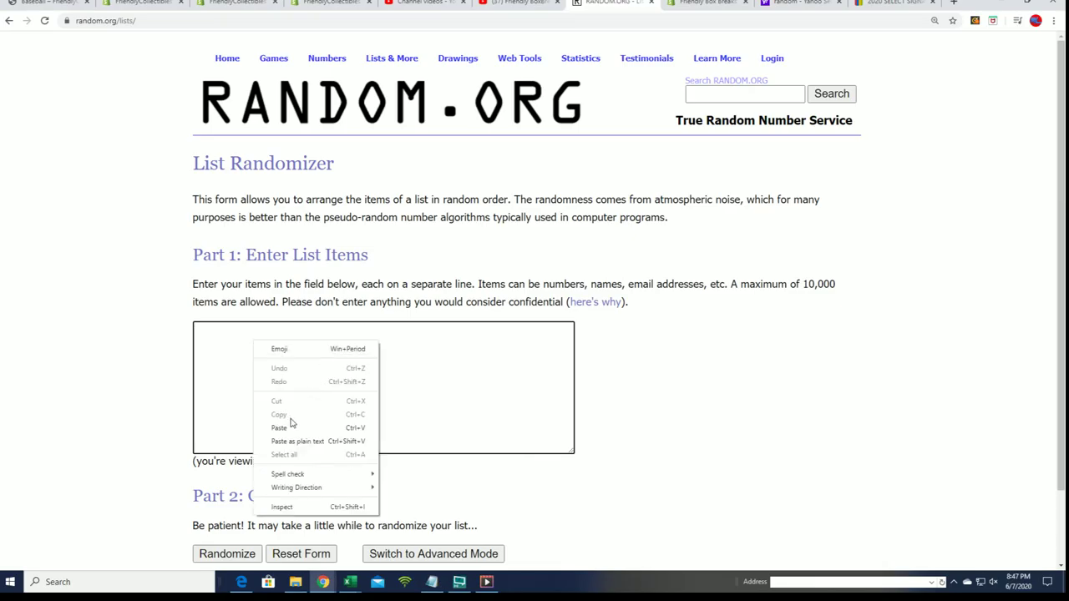
{"action": "left_click", "coordinate": [291, 424]}
Randomize the owner list seven times in a row.
{"action": "scroll", "coordinate": [243, 462], "scroll_direction": "down", "scroll_amount": 1}
{"action": "left_click", "coordinate": [243, 464]}
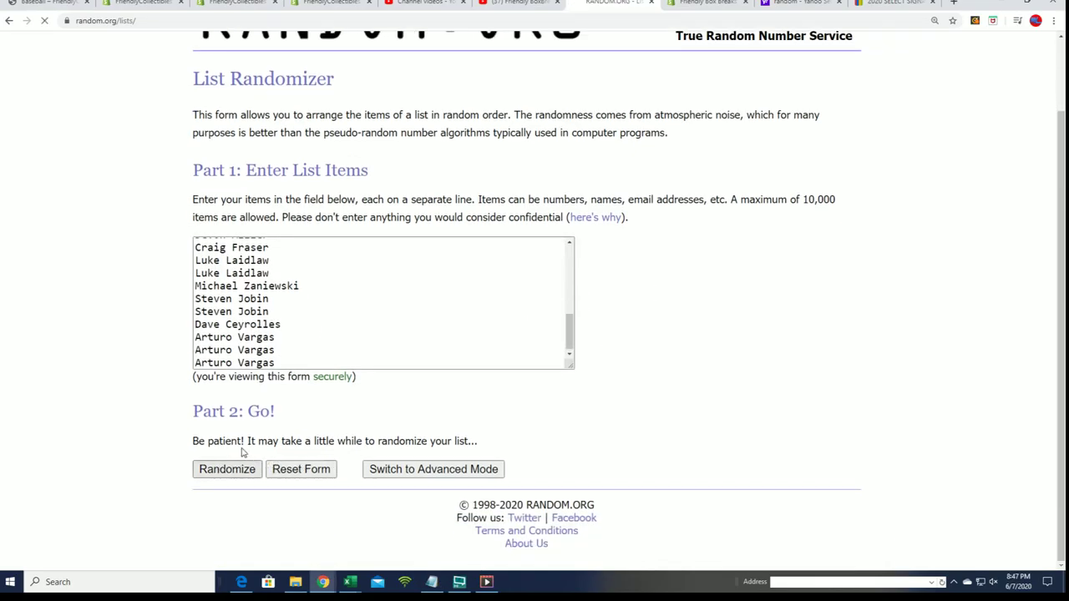
{"action": "scroll", "coordinate": [263, 383], "scroll_direction": "down", "scroll_amount": 3}
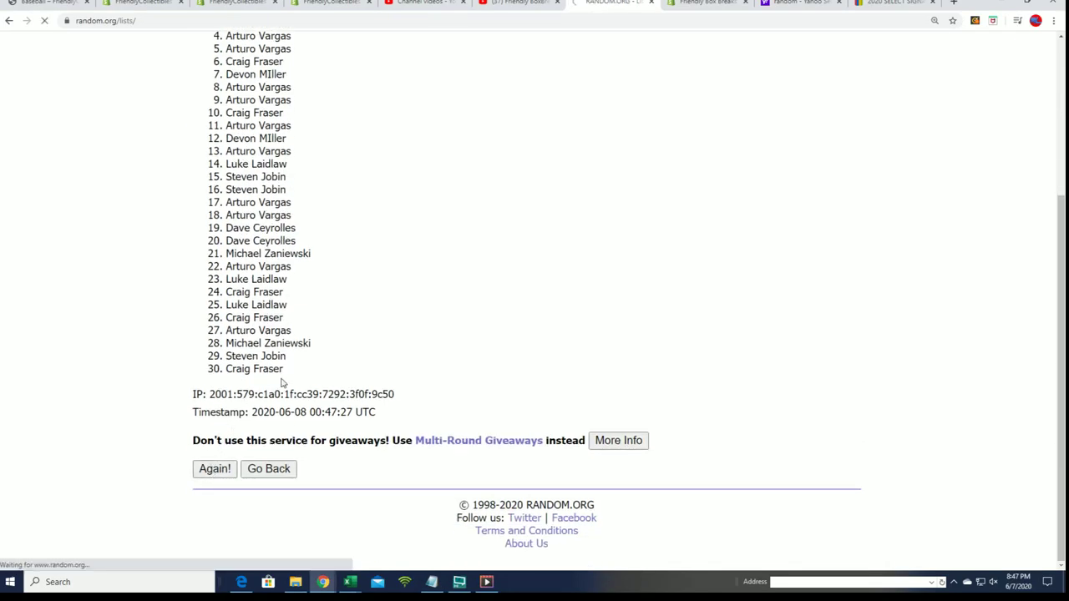
{"action": "left_click", "coordinate": [211, 471]}
{"action": "scroll", "coordinate": [202, 484], "scroll_direction": "down", "scroll_amount": 3}
{"action": "scroll", "coordinate": [298, 365], "scroll_direction": "down", "scroll_amount": 3}
{"action": "left_click", "coordinate": [213, 469]}
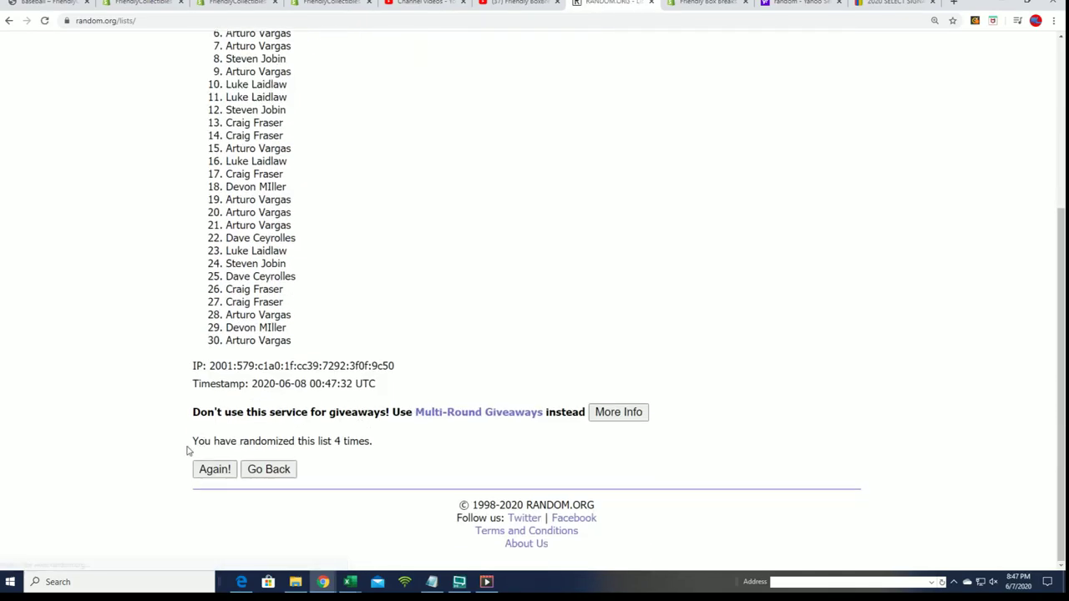
{"action": "left_click", "coordinate": [212, 469]}
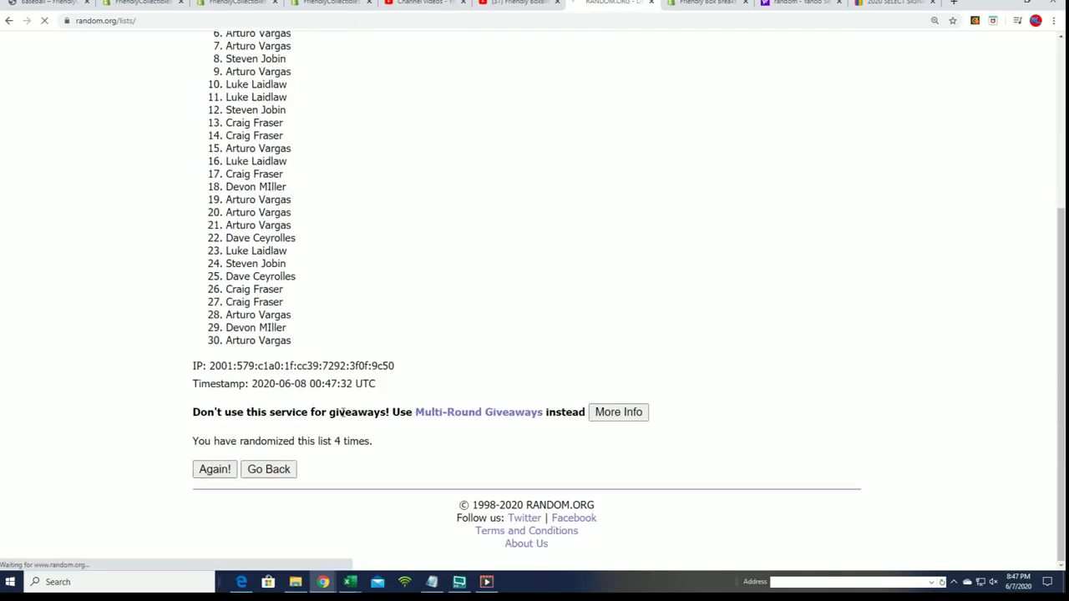
{"action": "left_click", "coordinate": [211, 469]}
{"action": "left_click", "coordinate": [214, 469]}
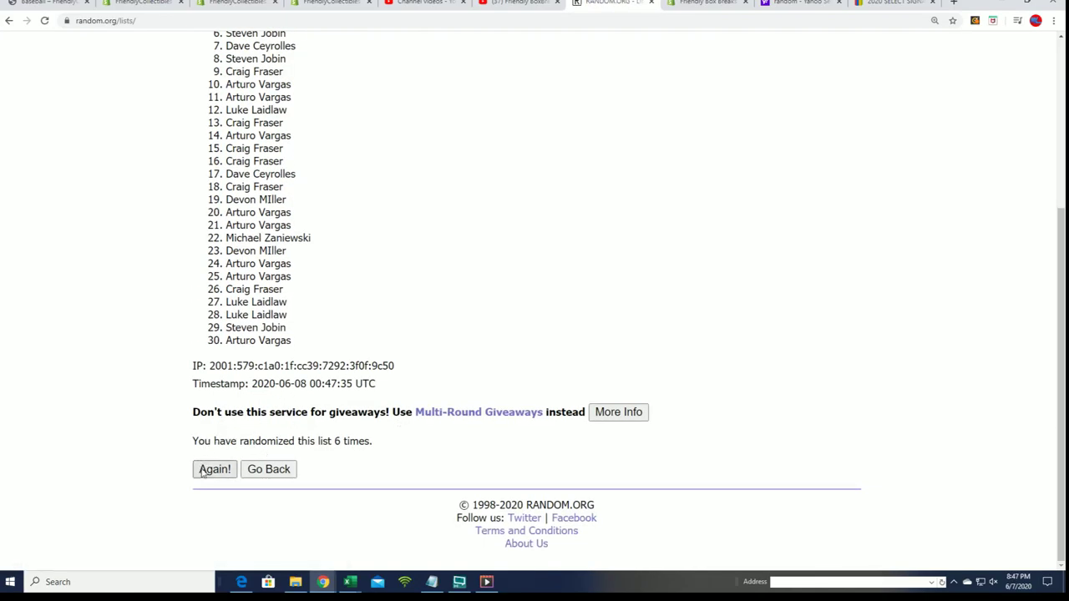
Select the final shuffled owner list and copy it.
{"action": "scroll", "coordinate": [211, 164], "scroll_direction": "down", "scroll_amount": 1}
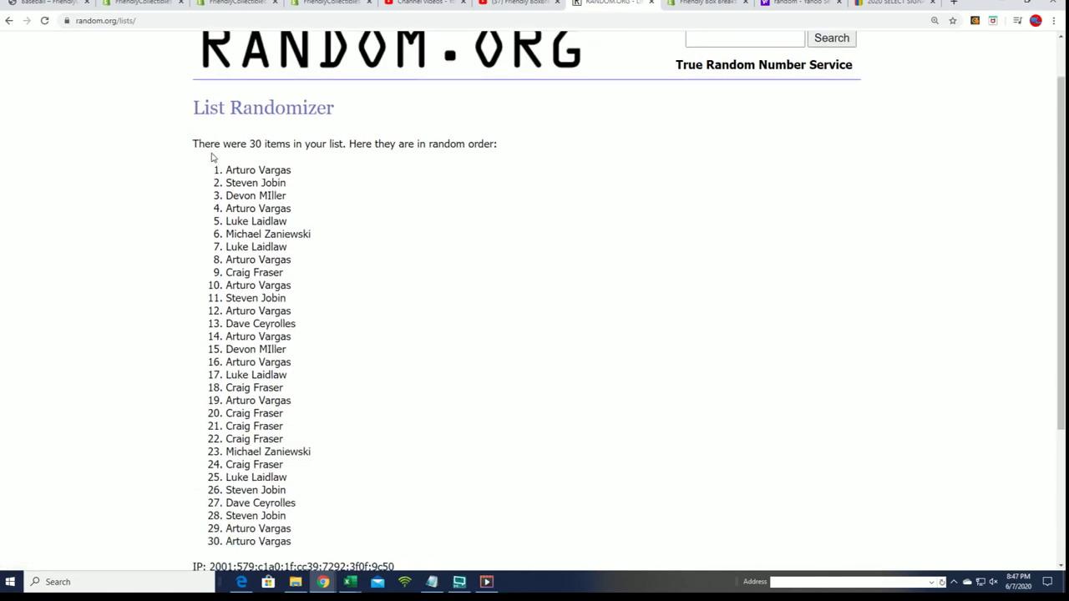
{"action": "mouse_move", "coordinate": [211, 157]}
{"action": "left_mouse_down"}
{"action": "mouse_move", "coordinate": [326, 289]}
{"action": "mouse_move", "coordinate": [336, 347]}
{"action": "left_mouse_up"}
{"action": "scroll", "coordinate": [275, 242], "scroll_direction": "down", "scroll_amount": 2}
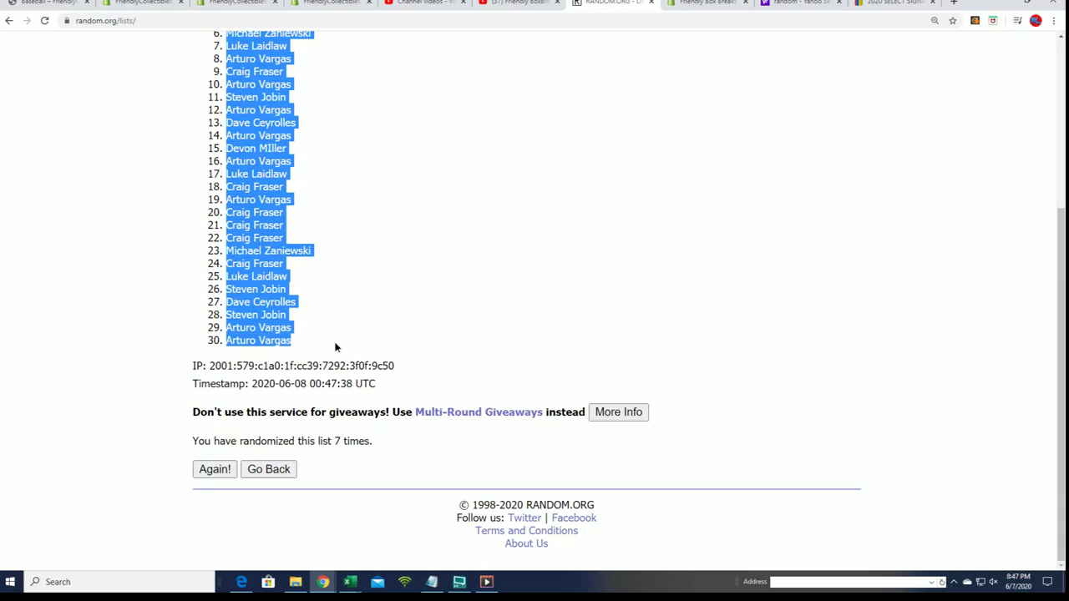
{"action": "right_click", "coordinate": [271, 257]}
{"action": "left_click", "coordinate": [289, 269]}
{"action": "scroll", "coordinate": [393, 439], "scroll_direction": "up", "scroll_amount": 2}
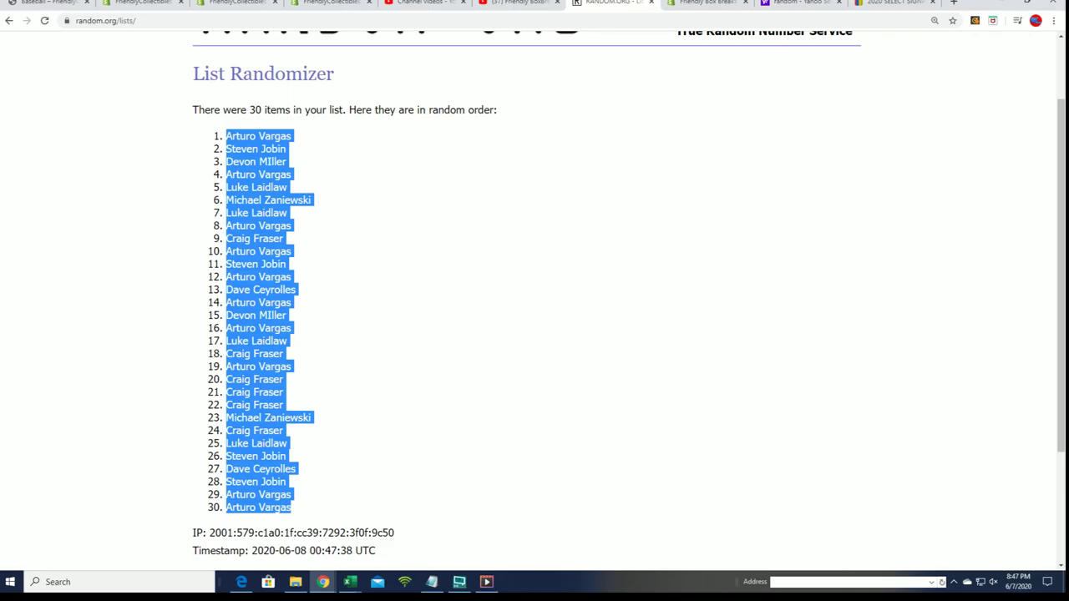
{"action": "key", "text": "alt+Tab"}
Paste the shuffled names into A2 as text with Paste Special.
{"action": "left_click", "coordinate": [26, 132]}
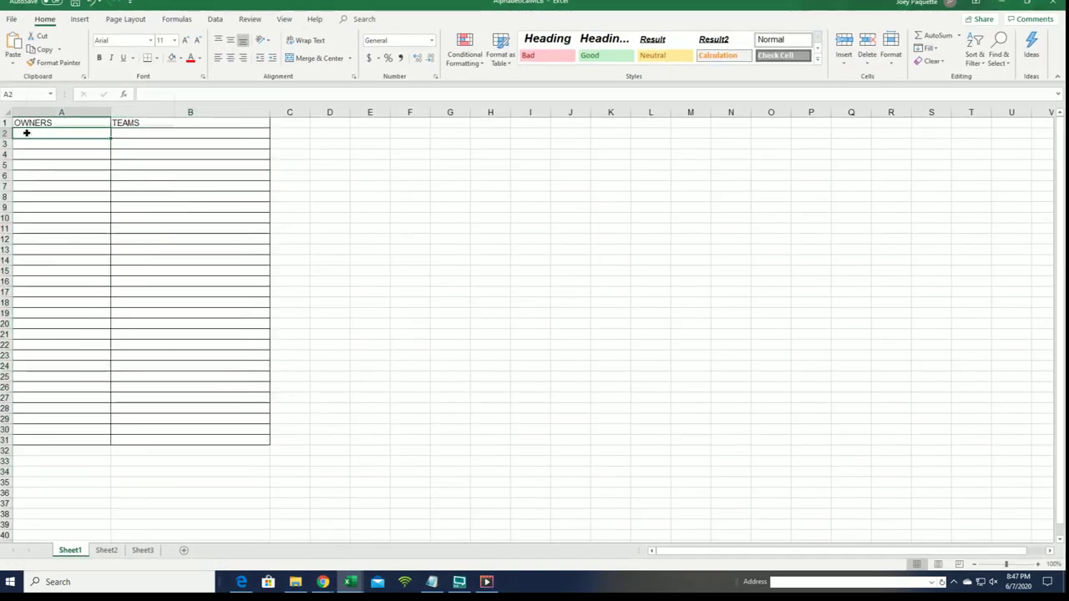
{"action": "right_click", "coordinate": [26, 133]}
{"action": "left_click", "coordinate": [47, 195]}
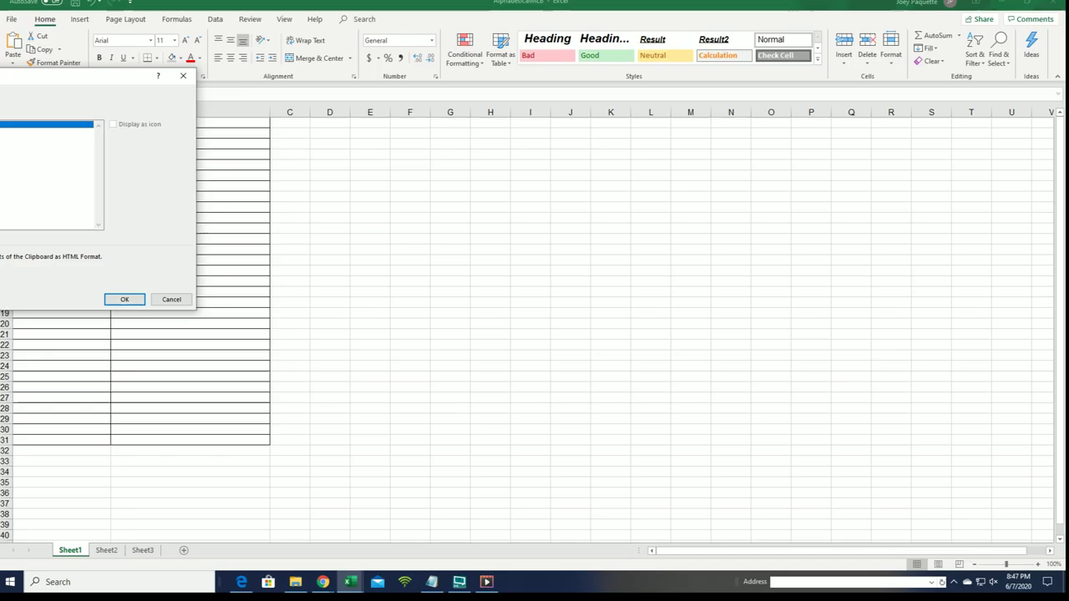
{"action": "left_click", "coordinate": [46, 139]}
{"action": "left_click", "coordinate": [123, 299]}
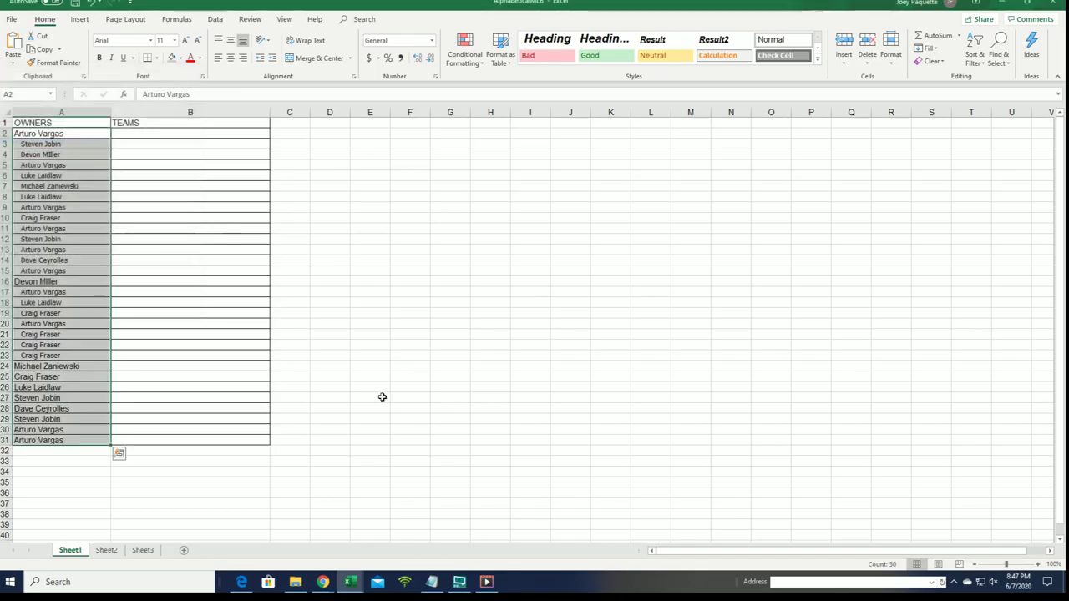
Zoom in, narrow column A to fit the owner names, and minimize Excel.
{"action": "left_click", "coordinate": [1038, 564]}
{"action": "left_click", "coordinate": [1038, 565]}
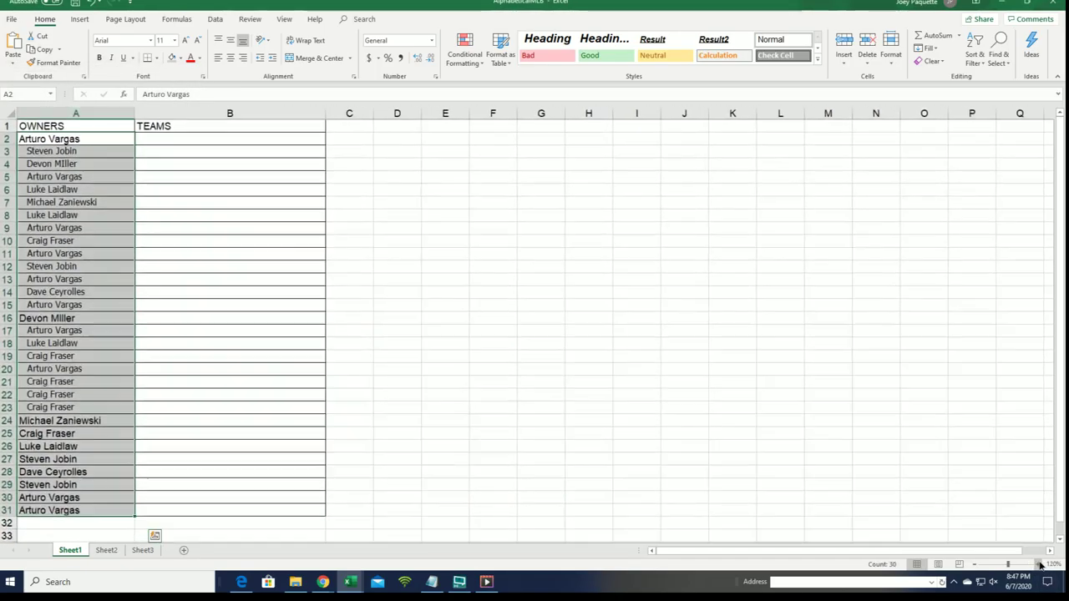
{"action": "left_click", "coordinate": [1038, 564]}
{"action": "left_click", "coordinate": [162, 127]}
{"action": "key", "text": "ctrl+shift+Down"}
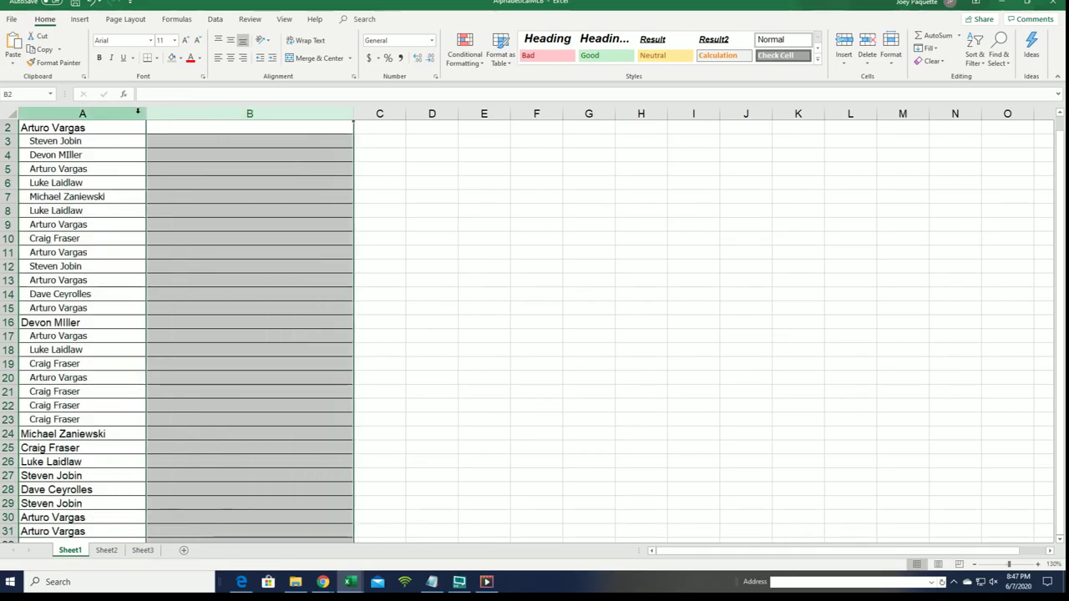
{"action": "left_click", "coordinate": [52, 127]}
{"action": "key", "text": "ctrl+shift+Down"}
{"action": "left_click_drag", "start_coordinate": [146, 112], "coordinate": [110, 121]}
{"action": "left_click", "coordinate": [149, 128]}
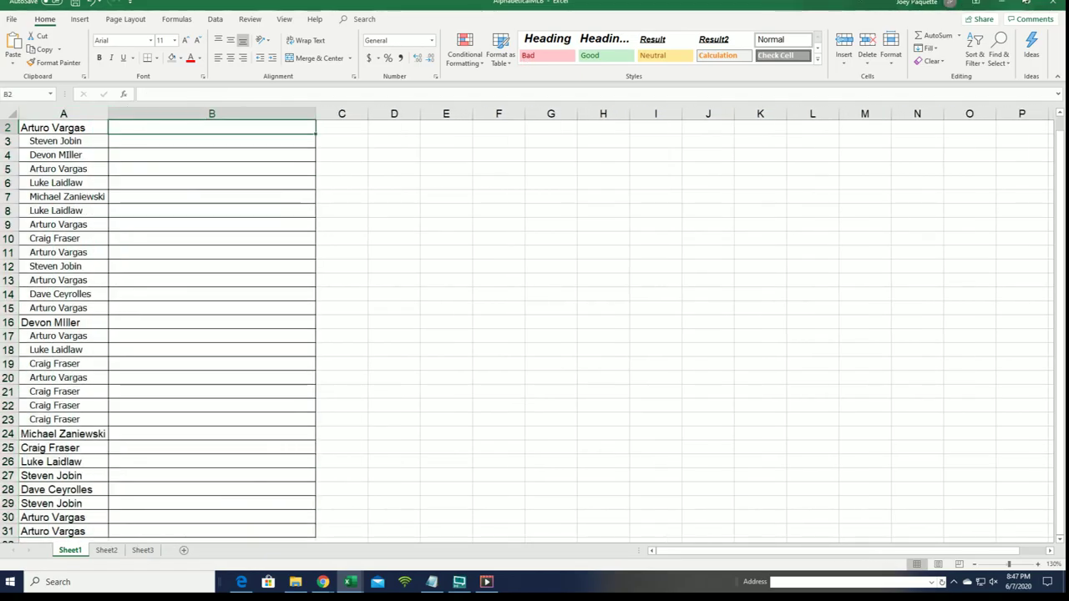
{"action": "left_click", "coordinate": [999, 2]}
{"action": "scroll", "coordinate": [420, 164], "scroll_direction": "up", "scroll_amount": 2}
{"action": "mouse_move", "coordinate": [406, 60]}
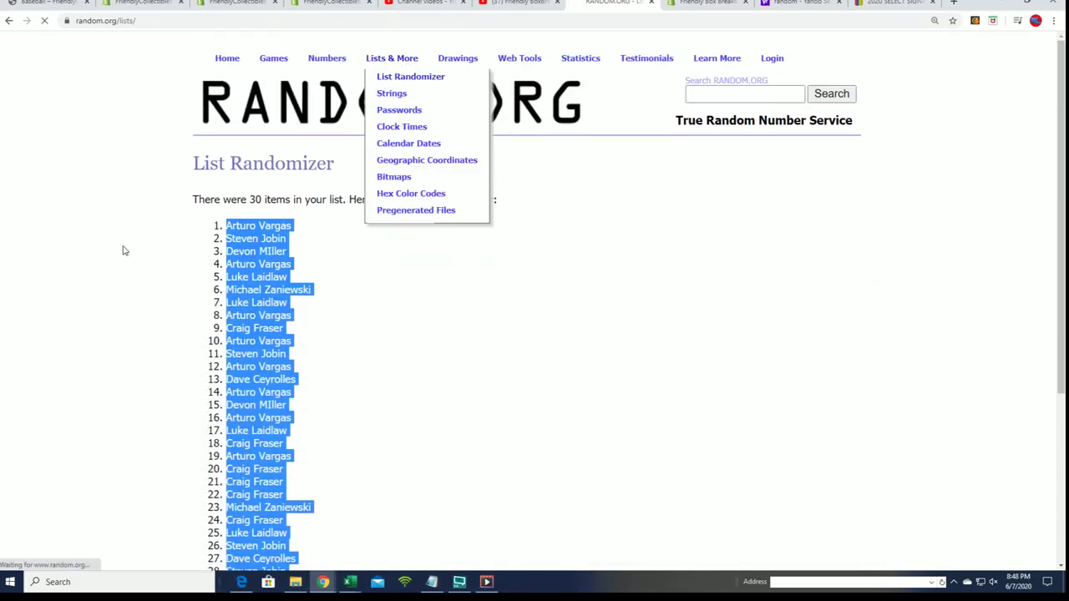
Copy the 30 MLB team names from Notepad into the List Randomizer box.
{"action": "key", "text": "alt+Tab"}
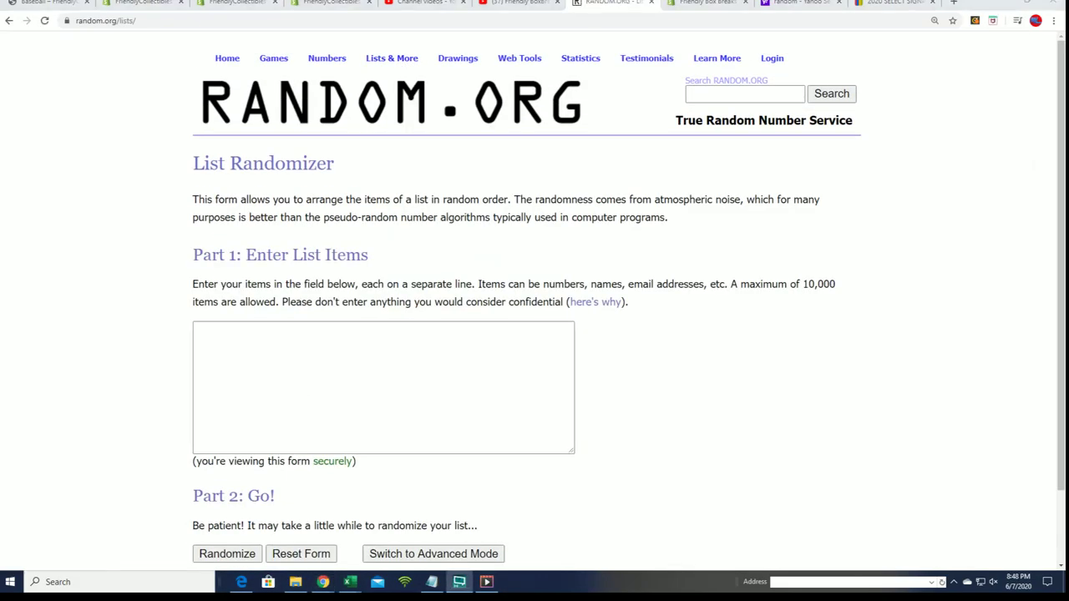
{"action": "key", "text": "alt+Tab"}
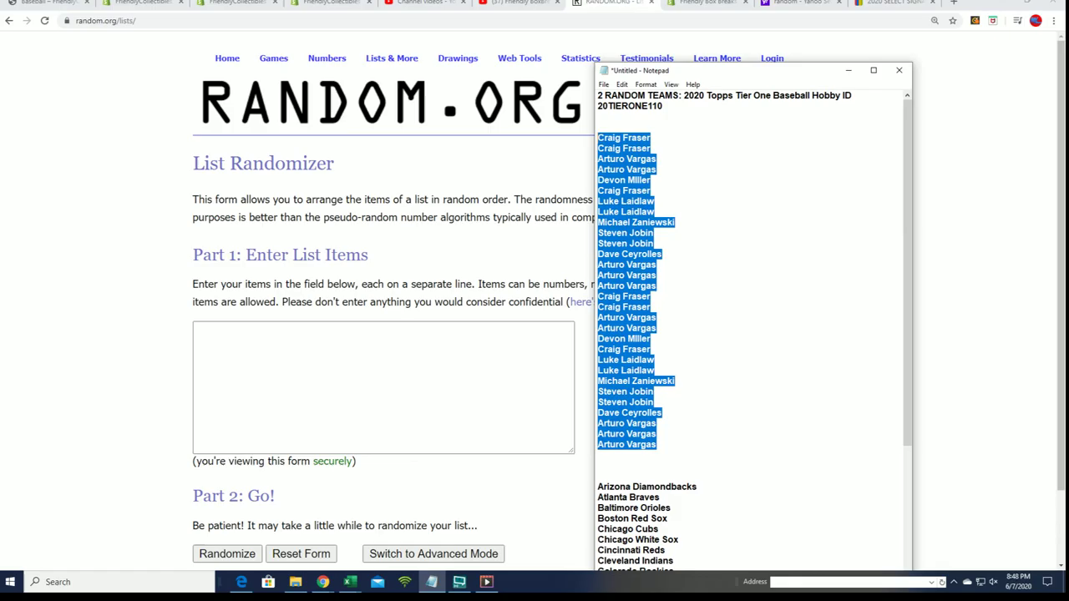
{"action": "double_click", "coordinate": [820, 63]}
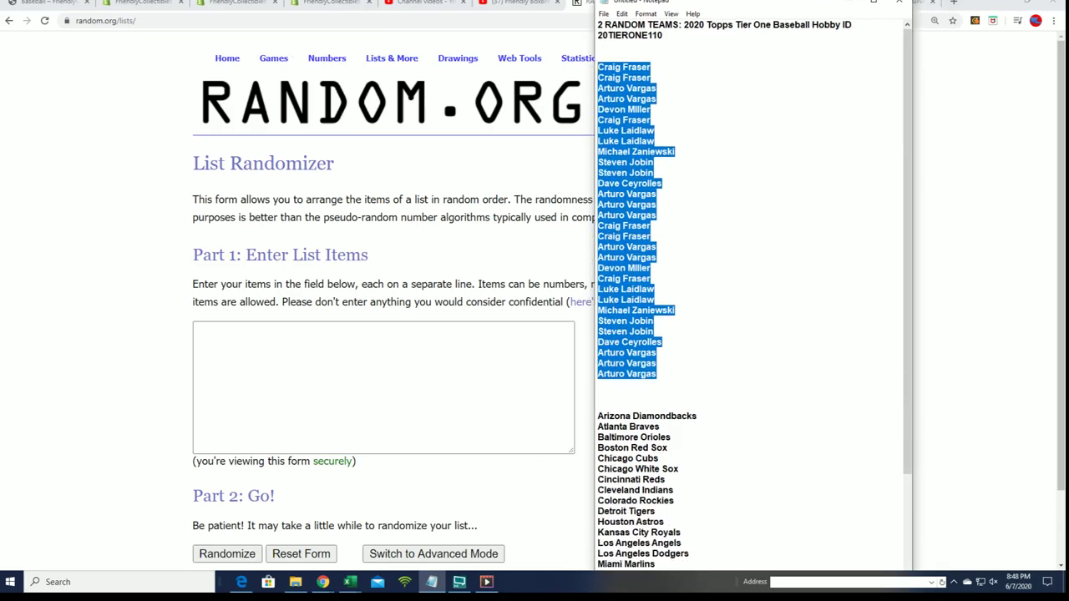
{"action": "scroll", "coordinate": [803, 388], "scroll_direction": "down", "scroll_amount": 5}
{"action": "mouse_move", "coordinate": [692, 556]}
{"action": "left_mouse_down"}
{"action": "mouse_move", "coordinate": [597, 336]}
{"action": "mouse_move", "coordinate": [590, 244]}
{"action": "left_mouse_up"}
{"action": "right_click", "coordinate": [616, 280]}
{"action": "left_click", "coordinate": [639, 303]}
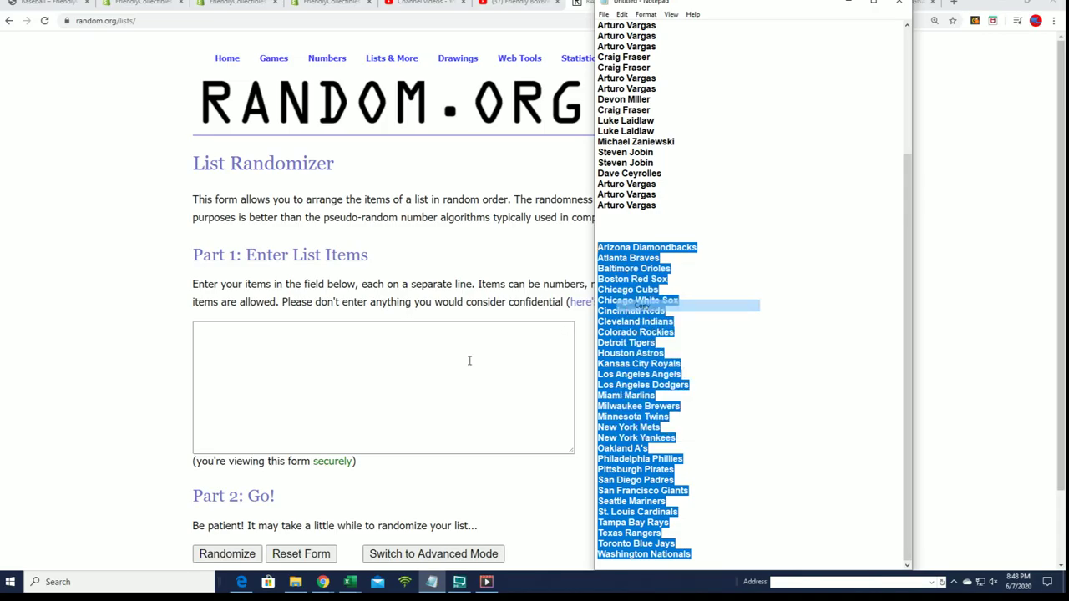
{"action": "left_click", "coordinate": [226, 332]}
{"action": "left_click", "coordinate": [229, 418]}
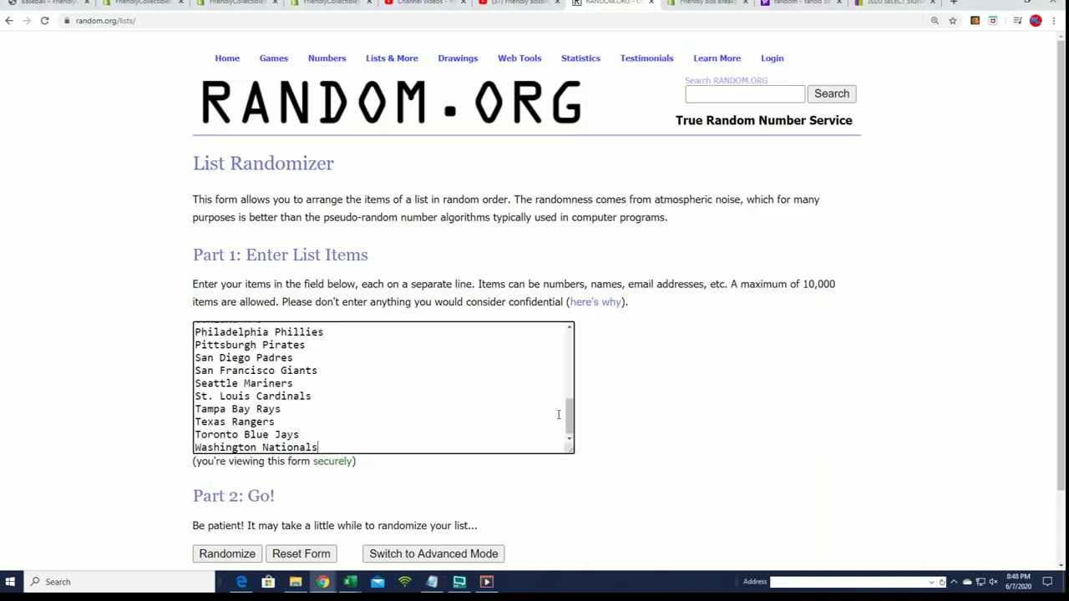
Randomize the team list seven times in a row.
{"action": "scroll", "coordinate": [355, 469], "scroll_direction": "down", "scroll_amount": 2}
{"action": "left_click", "coordinate": [227, 469]}
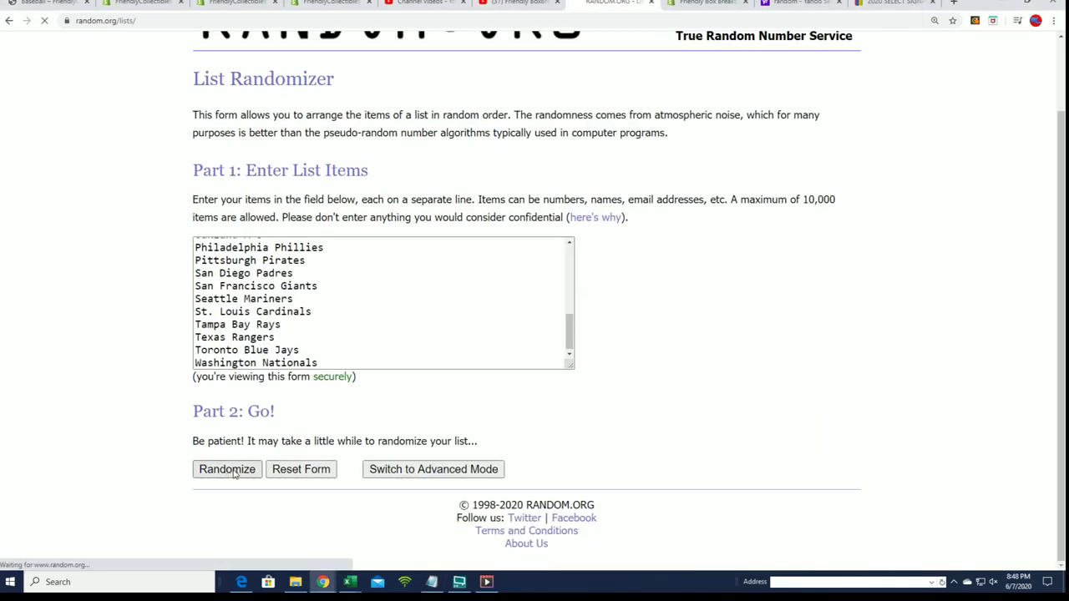
{"action": "scroll", "coordinate": [238, 454], "scroll_direction": "down", "scroll_amount": 2}
{"action": "scroll", "coordinate": [238, 453], "scroll_direction": "down", "scroll_amount": 1}
{"action": "left_click", "coordinate": [217, 472]}
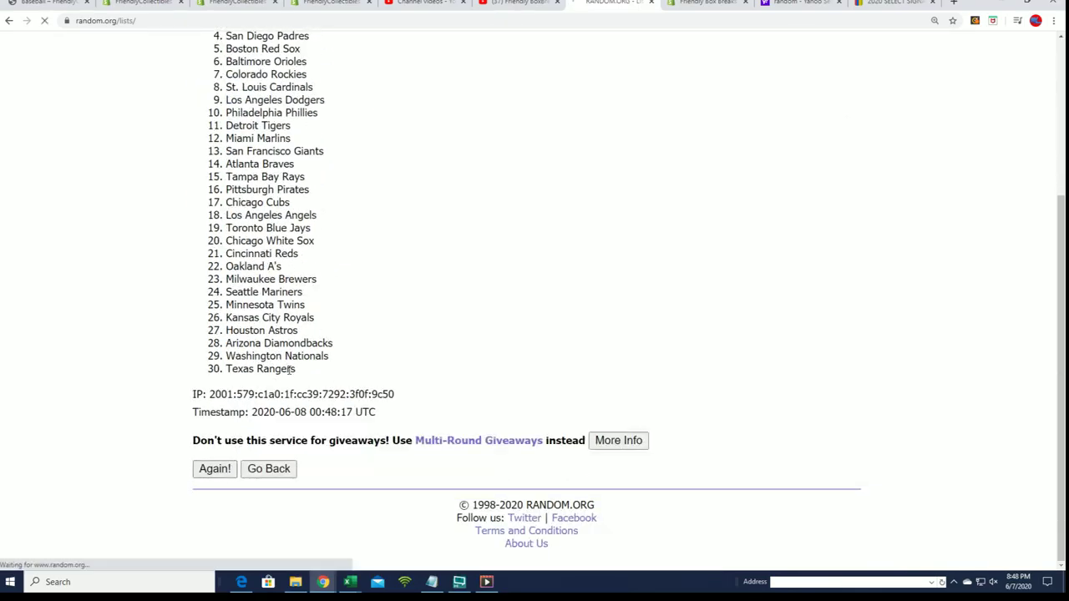
{"action": "left_click", "coordinate": [217, 475]}
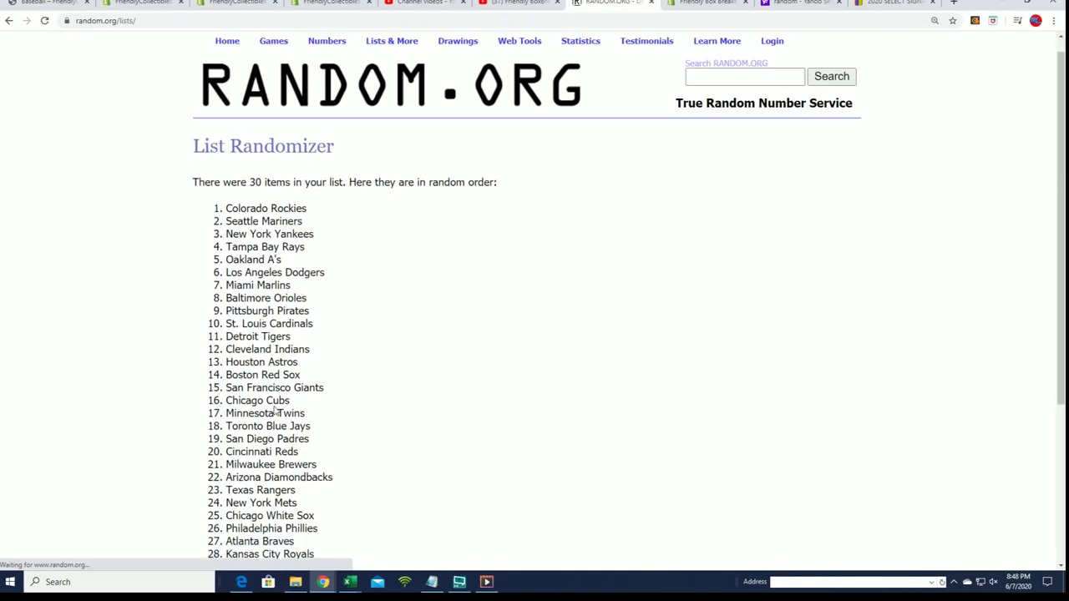
{"action": "scroll", "coordinate": [208, 464], "scroll_direction": "down", "scroll_amount": 3}
{"action": "left_click", "coordinate": [220, 472]}
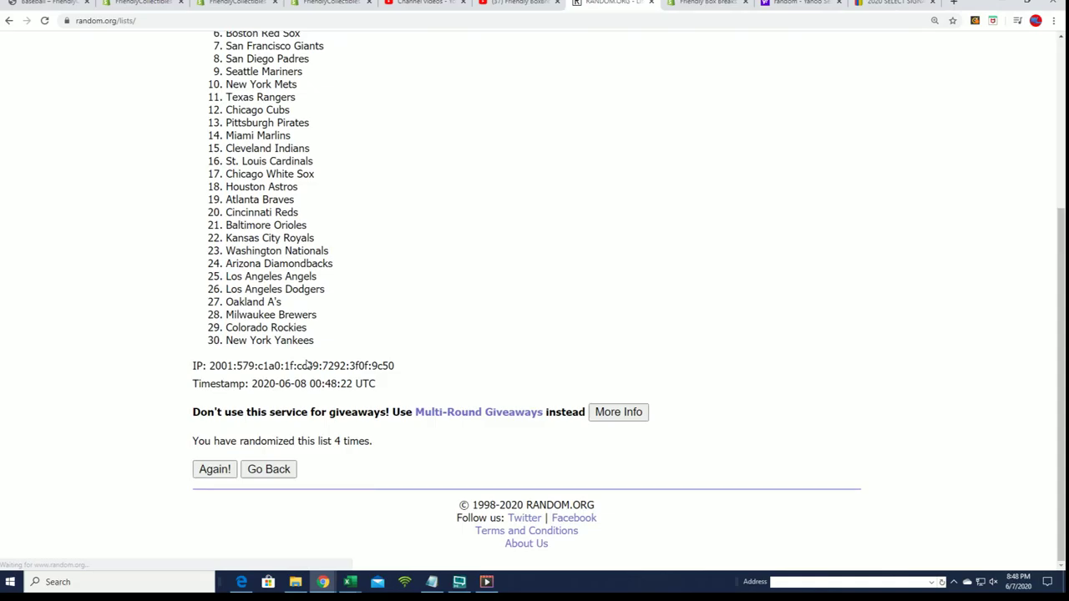
{"action": "left_click", "coordinate": [223, 468]}
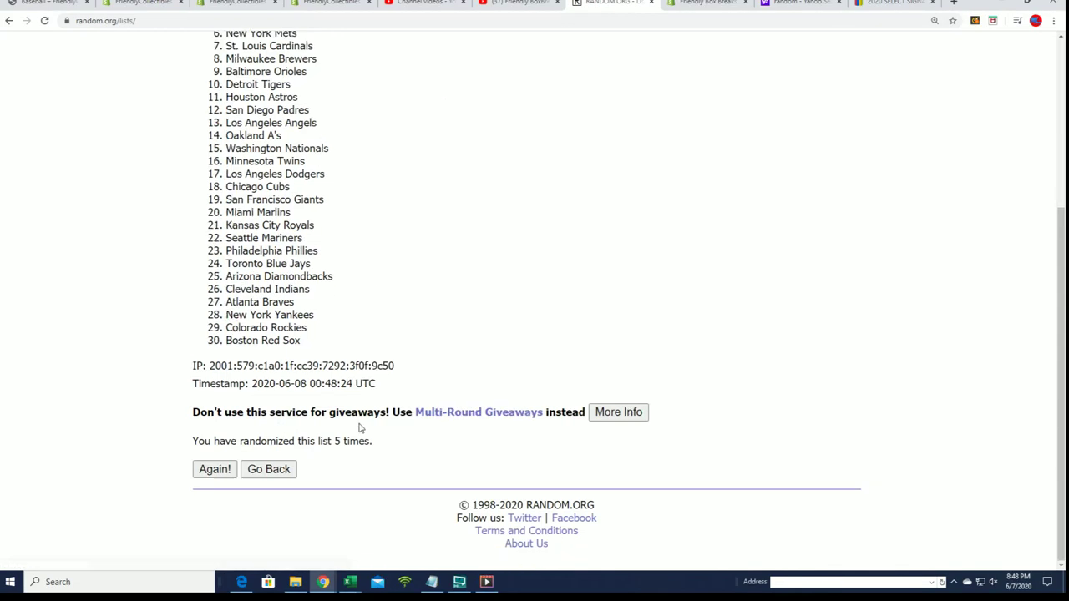
{"action": "left_click", "coordinate": [220, 469]}
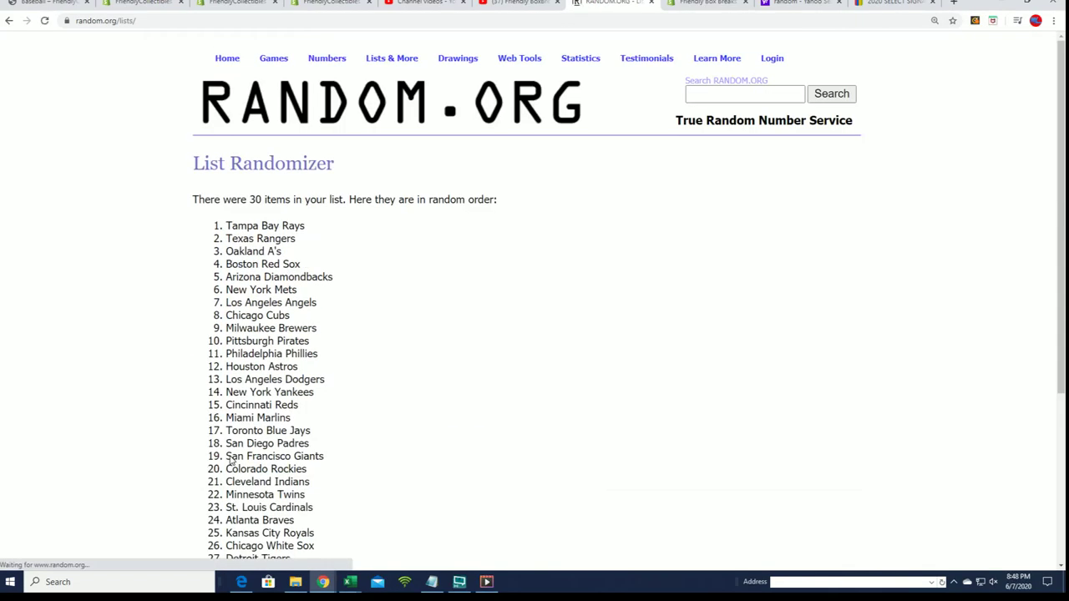
{"action": "scroll", "coordinate": [243, 452], "scroll_direction": "down", "scroll_amount": 3}
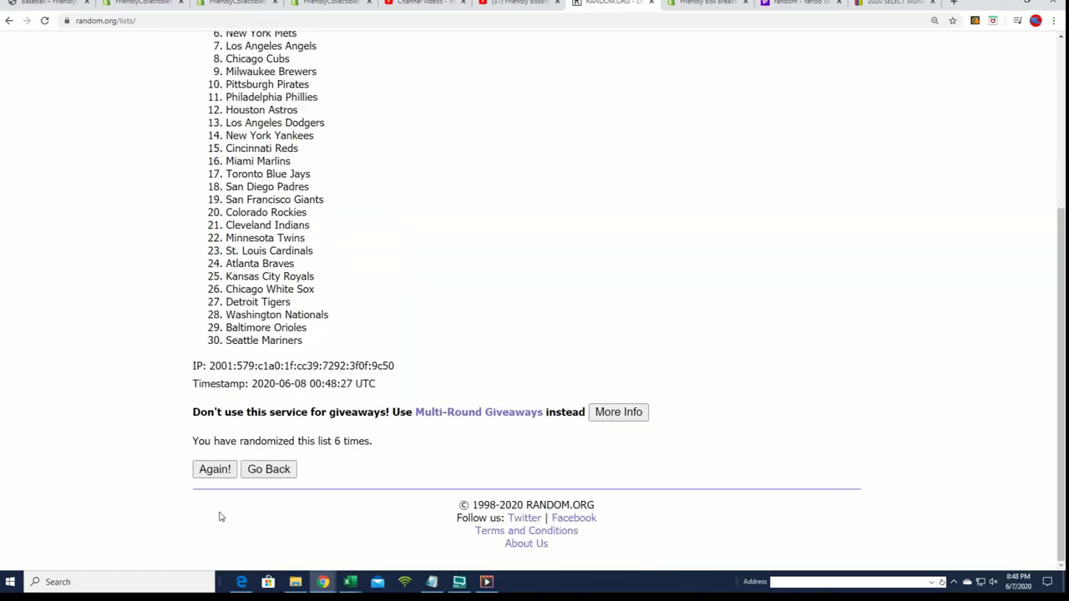
{"action": "left_click", "coordinate": [229, 470]}
Select the final shuffled list of 30 teams and copy it.
{"action": "scroll", "coordinate": [203, 155], "scroll_direction": "down", "scroll_amount": 2}
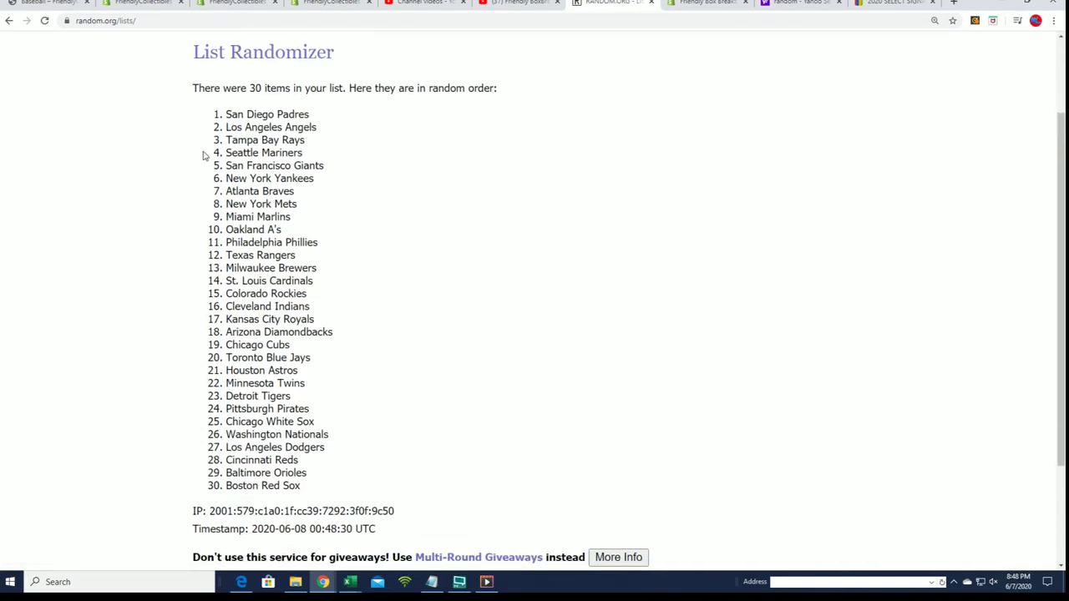
{"action": "mouse_move", "coordinate": [215, 112]}
{"action": "left_mouse_down"}
{"action": "mouse_move", "coordinate": [246, 130]}
{"action": "mouse_move", "coordinate": [259, 435]}
{"action": "mouse_move", "coordinate": [328, 484]}
{"action": "left_mouse_up"}
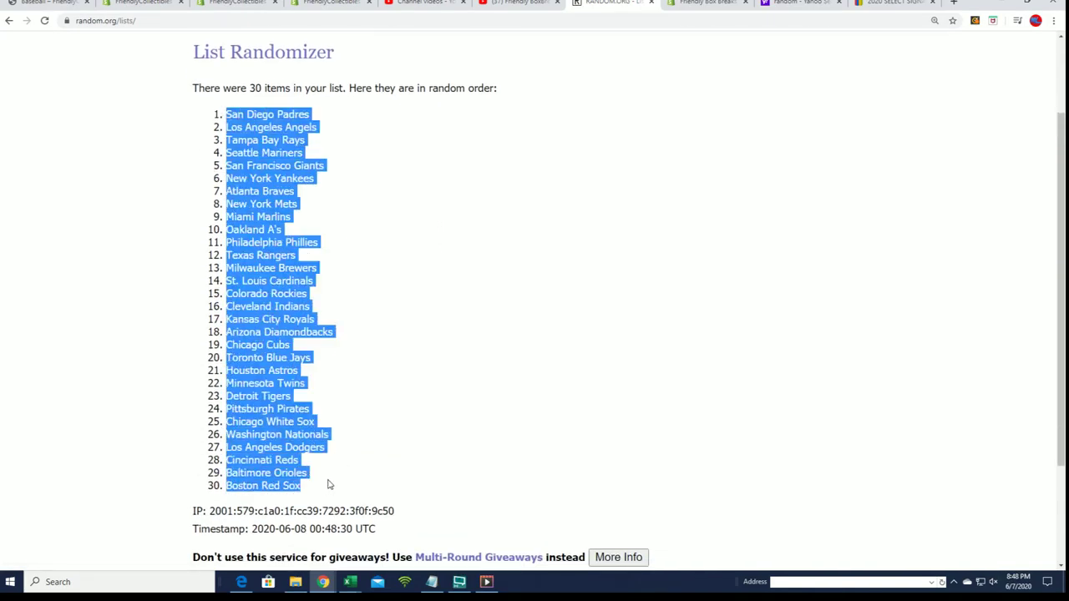
{"action": "right_click", "coordinate": [274, 180]}
{"action": "left_click", "coordinate": [288, 181]}
{"action": "scroll", "coordinate": [374, 351], "scroll_direction": "down", "scroll_amount": 3}
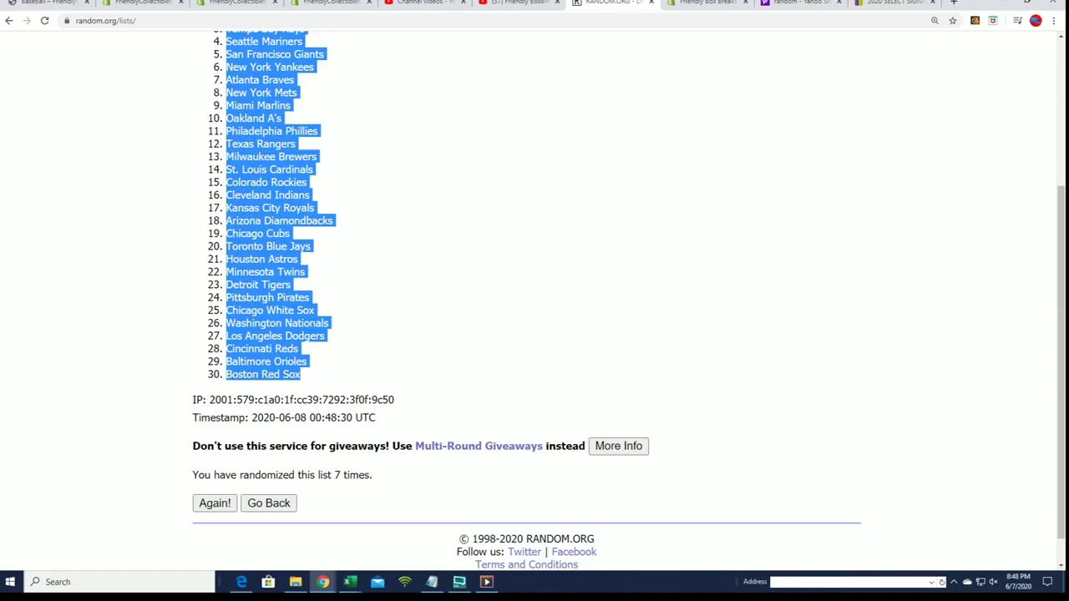
Paste the shuffled teams into B2 as plain text with Paste Special.
{"action": "key", "text": "alt+Tab"}
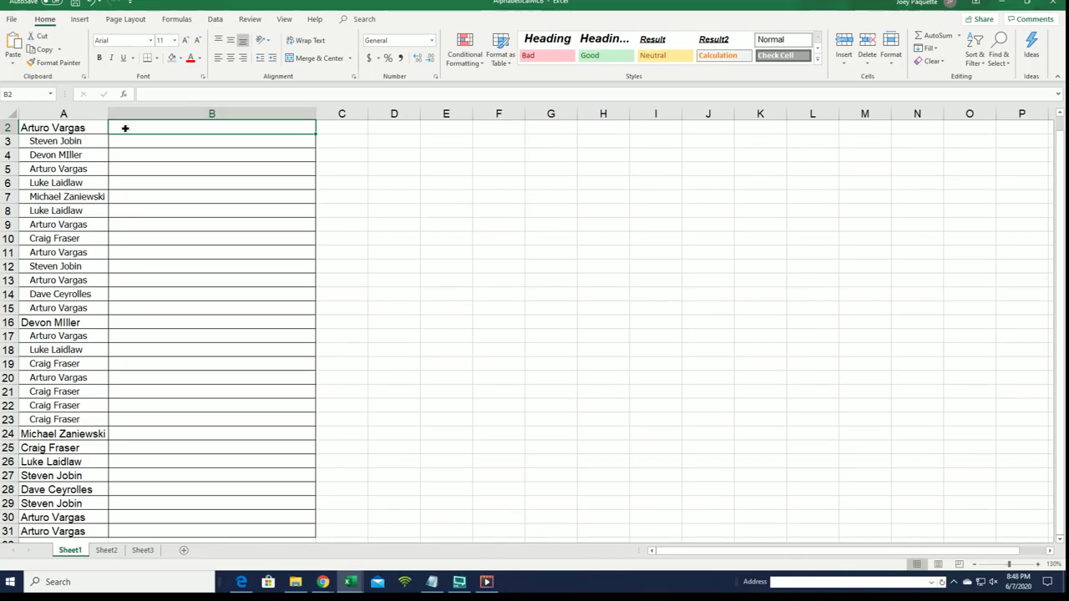
{"action": "right_click", "coordinate": [125, 129]}
{"action": "left_click", "coordinate": [155, 192]}
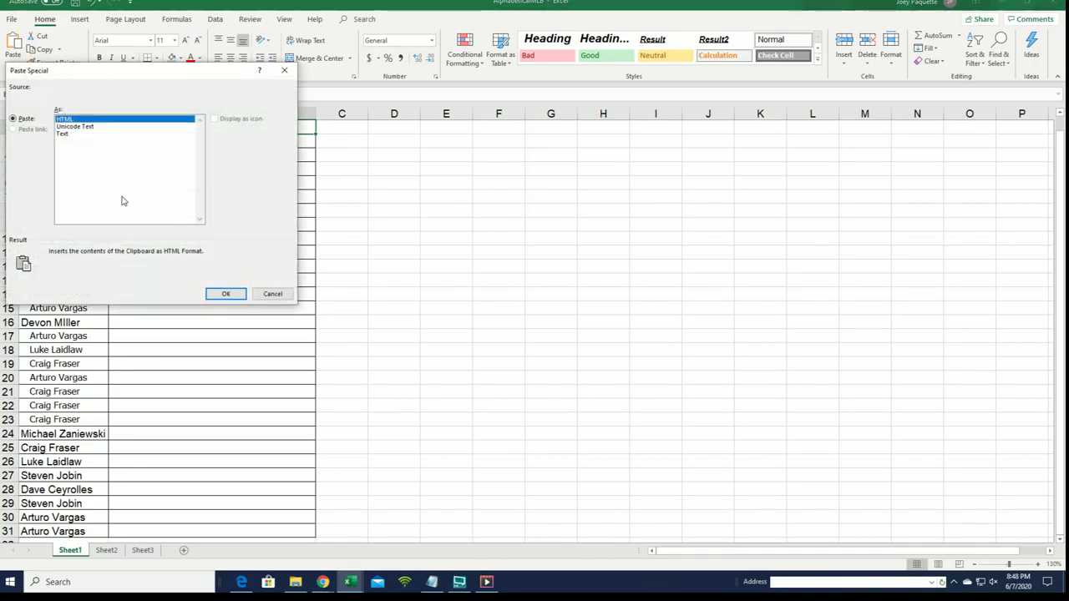
{"action": "left_click", "coordinate": [62, 134]}
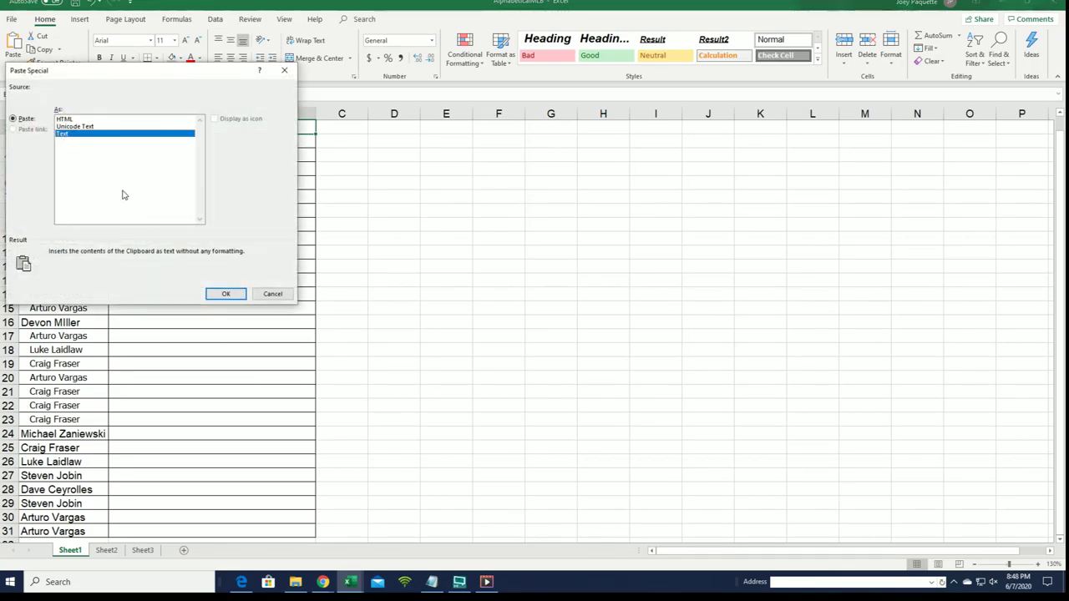
{"action": "left_click", "coordinate": [224, 293]}
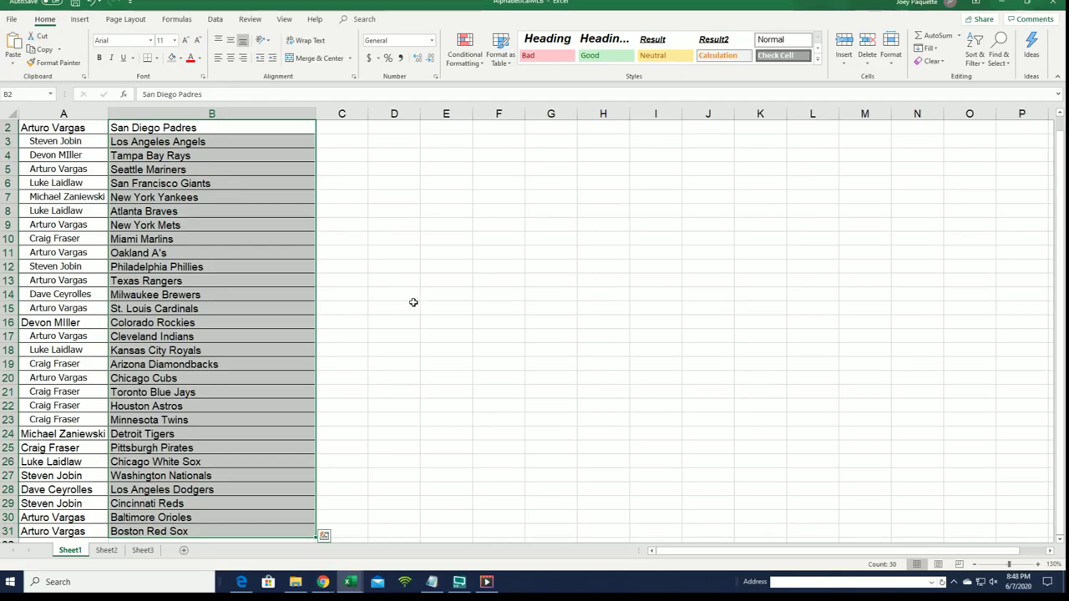
Spot-check owner and team entries in cells B7, A18, A22, B22, B28 and B31.
{"action": "left_click", "coordinate": [127, 199]}
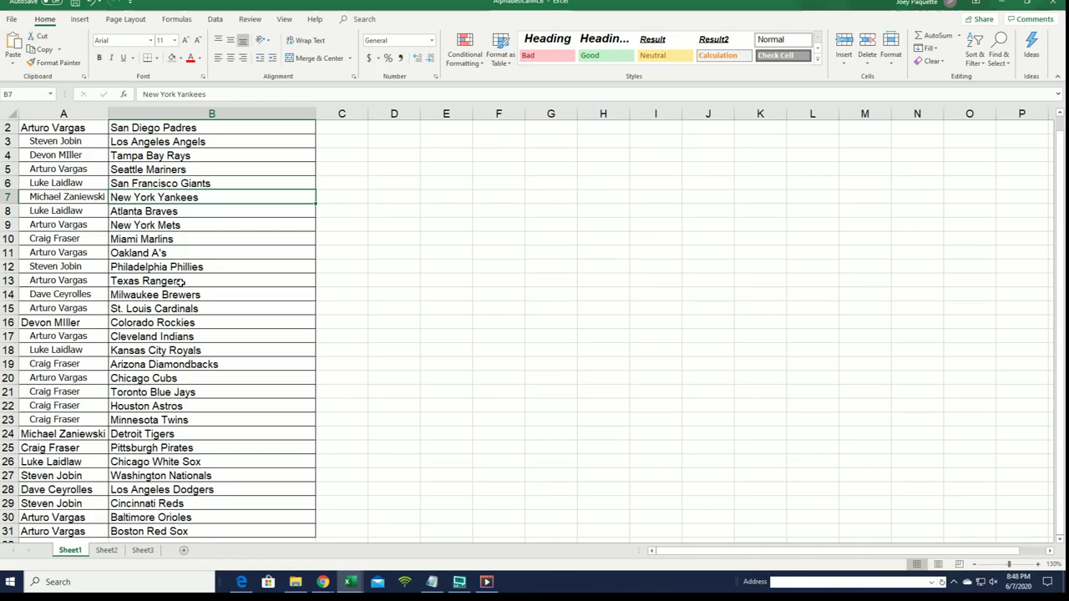
{"action": "left_click", "coordinate": [84, 350]}
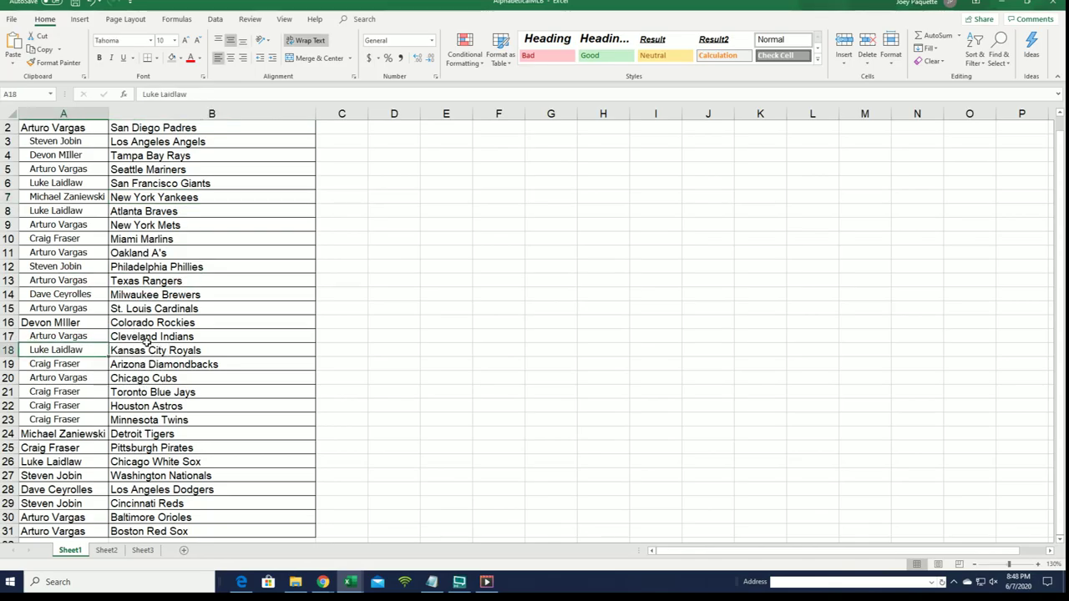
{"action": "left_click", "coordinate": [78, 406]}
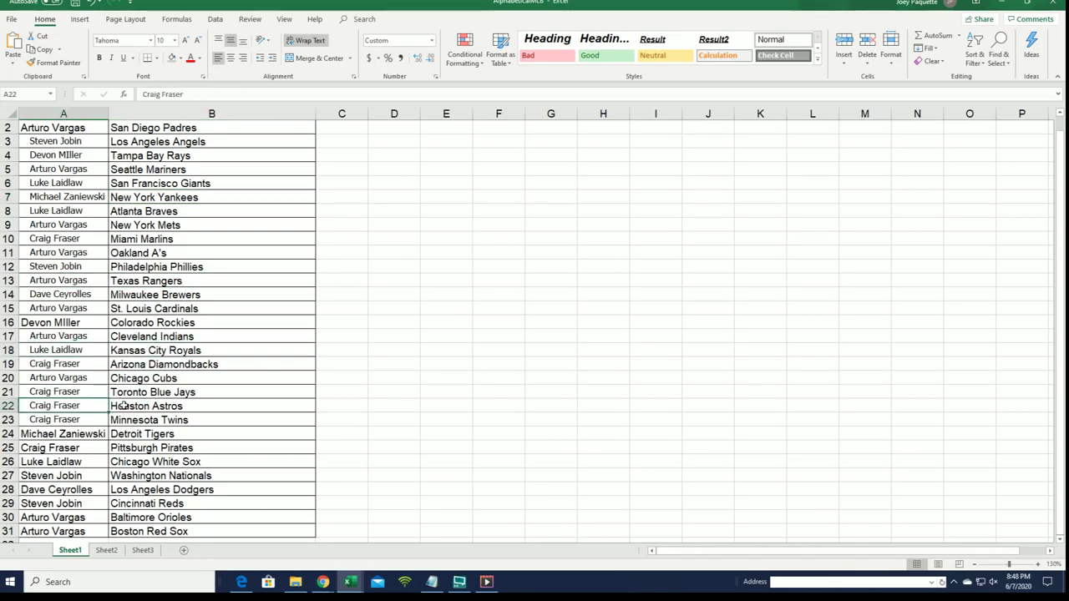
{"action": "left_click", "coordinate": [125, 406]}
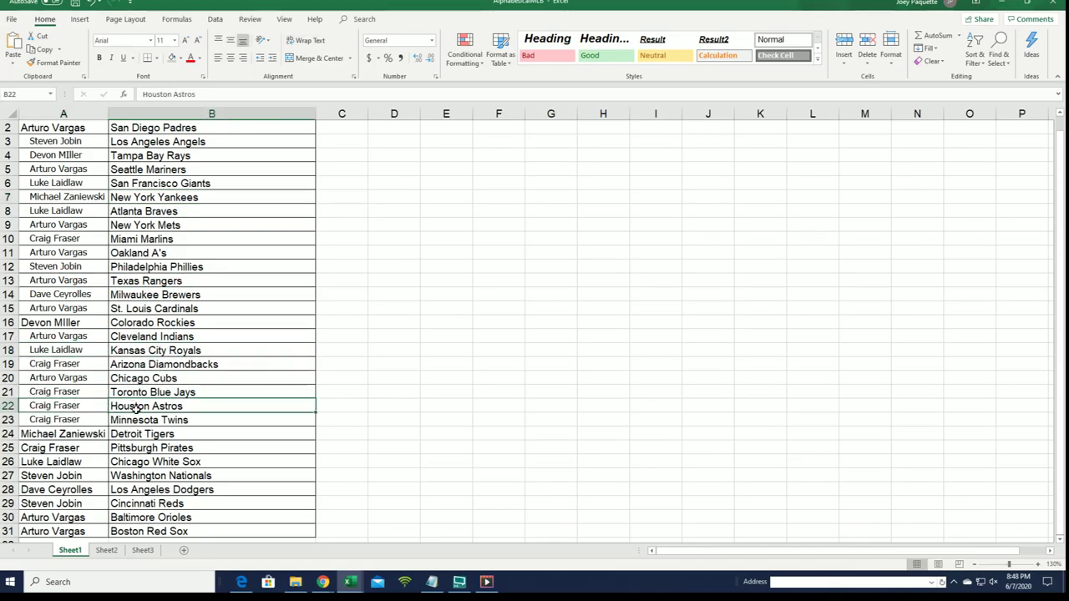
{"action": "left_click", "coordinate": [122, 492]}
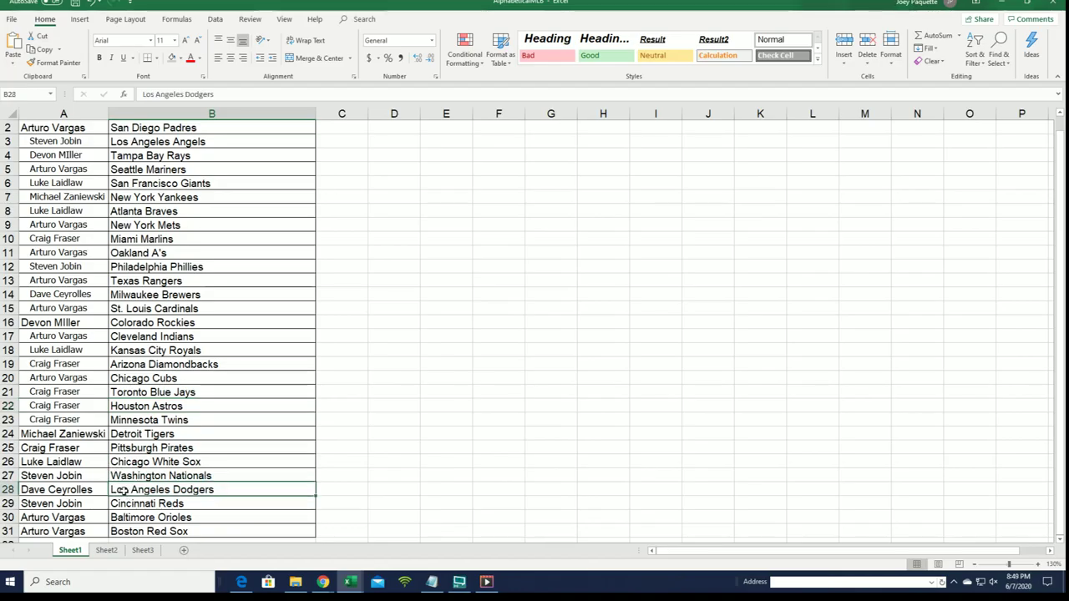
{"action": "left_click", "coordinate": [83, 356]}
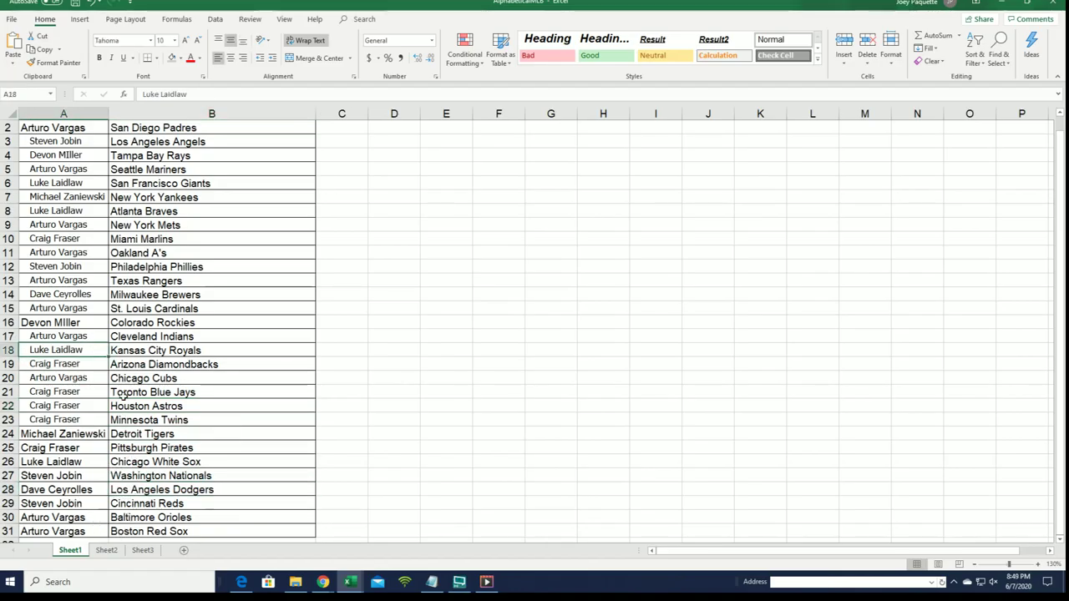
{"action": "left_click", "coordinate": [111, 526]}
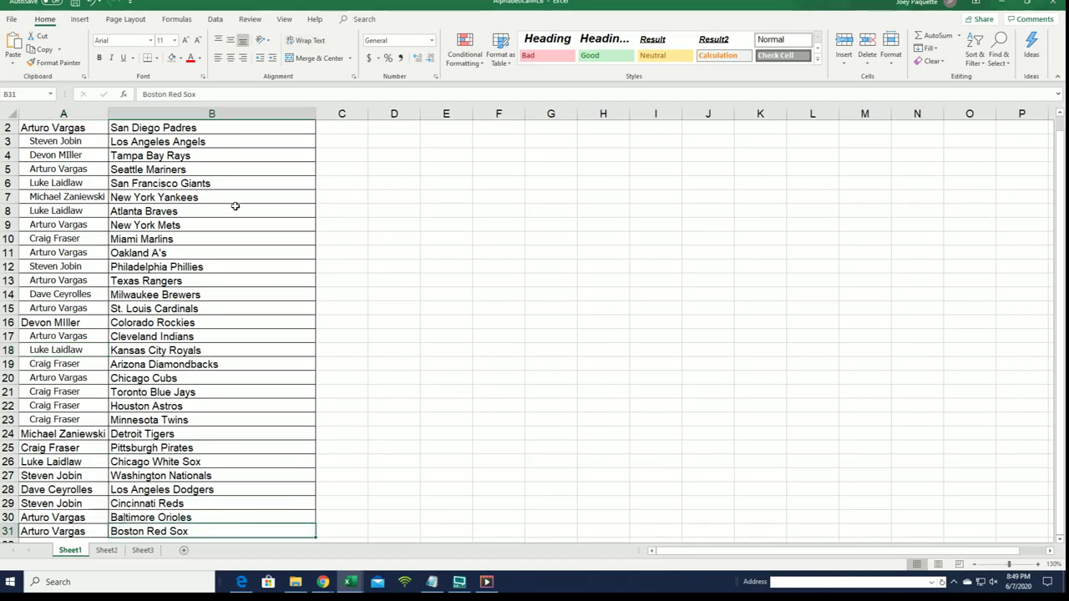
{"action": "left_click", "coordinate": [134, 131]}
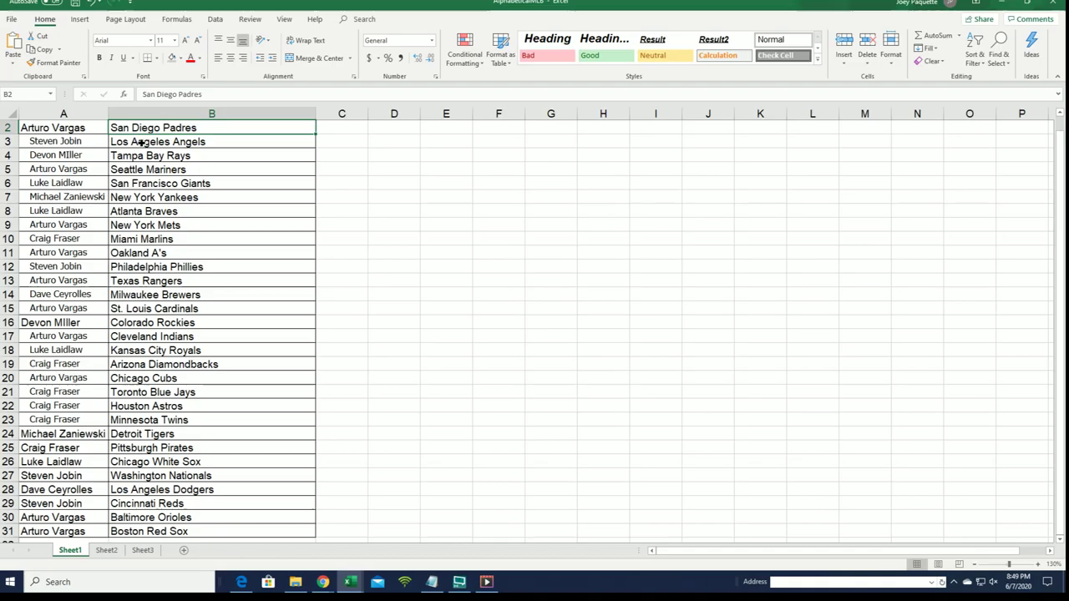
Sort B2:B31 A to Z, expanding the selection so owners stay with their teams.
{"action": "left_click_drag", "start_coordinate": [142, 144], "coordinate": [159, 531]}
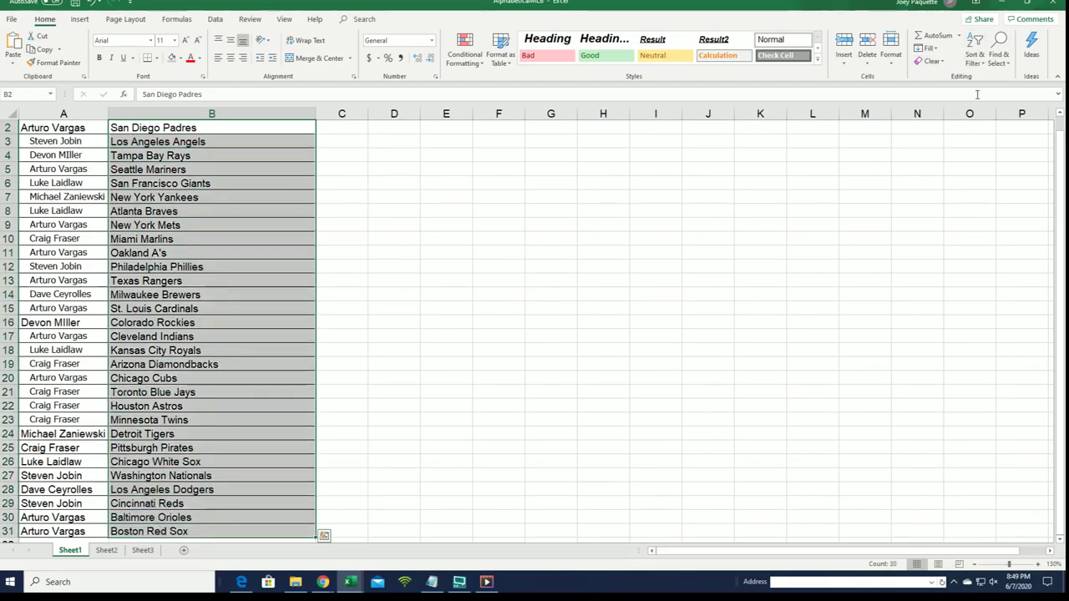
{"action": "left_click", "coordinate": [975, 52]}
{"action": "left_click", "coordinate": [985, 84]}
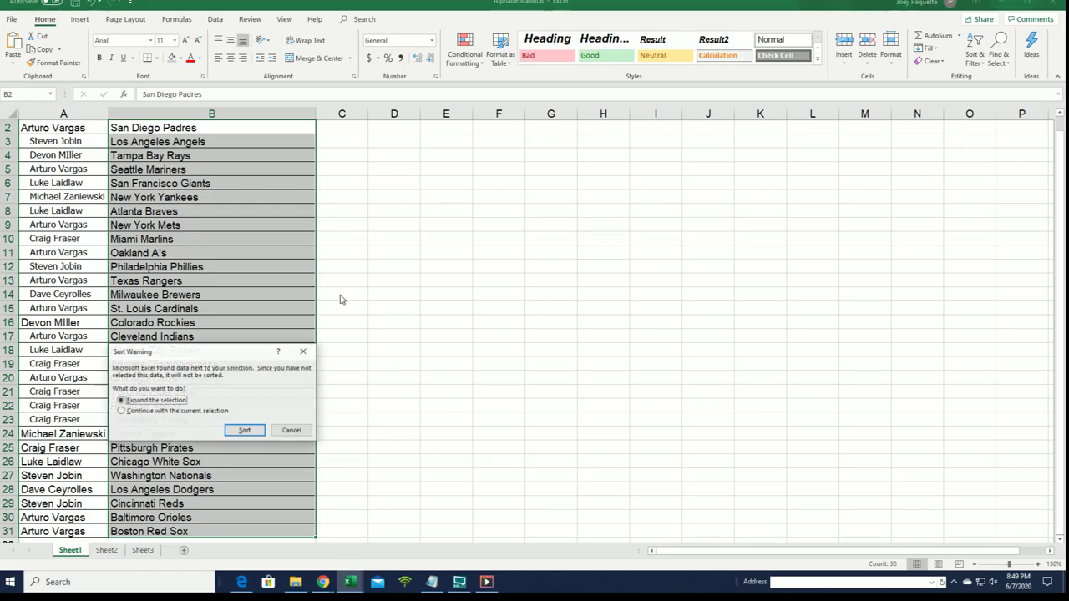
{"action": "left_click", "coordinate": [244, 430]}
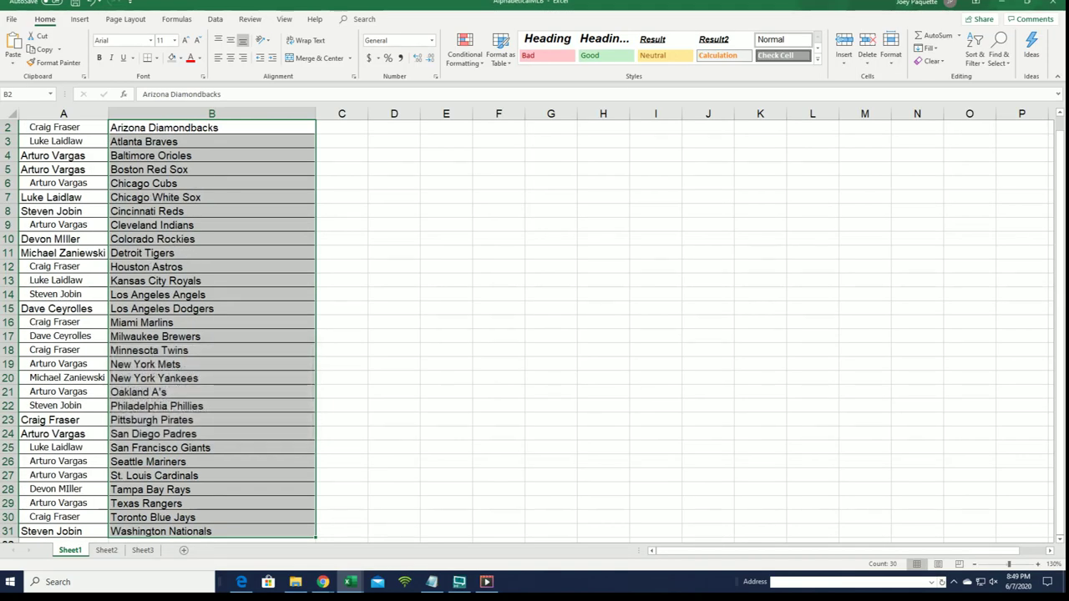